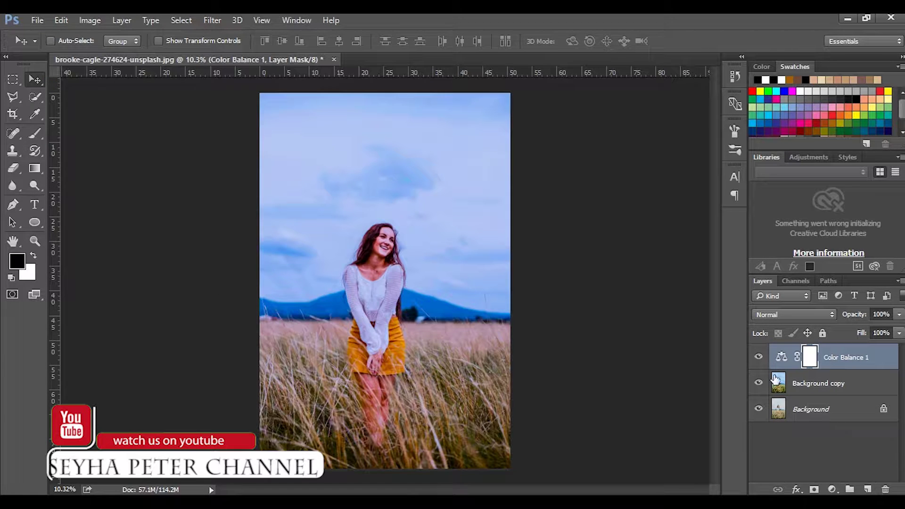
# - Toggle the Background copy and Color Balance 1 layers off and on to compare with the original
pyautogui.moveTo(758, 359); pyautogui.dragTo(758, 384)
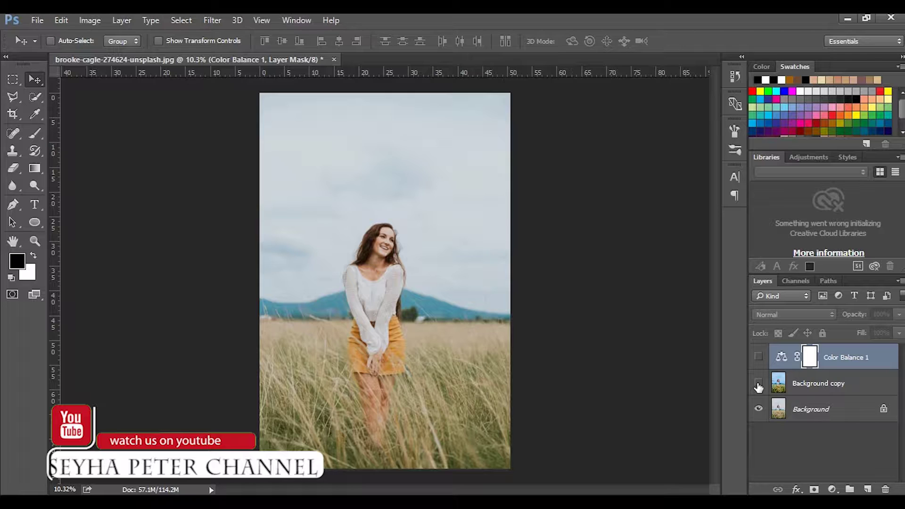
pyautogui.moveTo(758, 385); pyautogui.dragTo(758, 359)
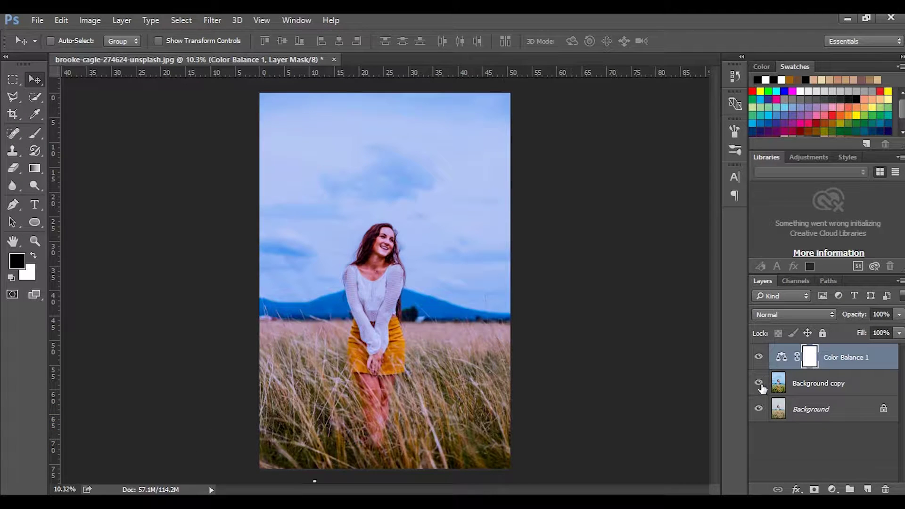
pyautogui.click(758, 383)
pyautogui.click(758, 384)
# - Delete Background copy and Color Balance 1, then duplicate Background as a fresh copy
pyautogui.doubleClick(834, 384)
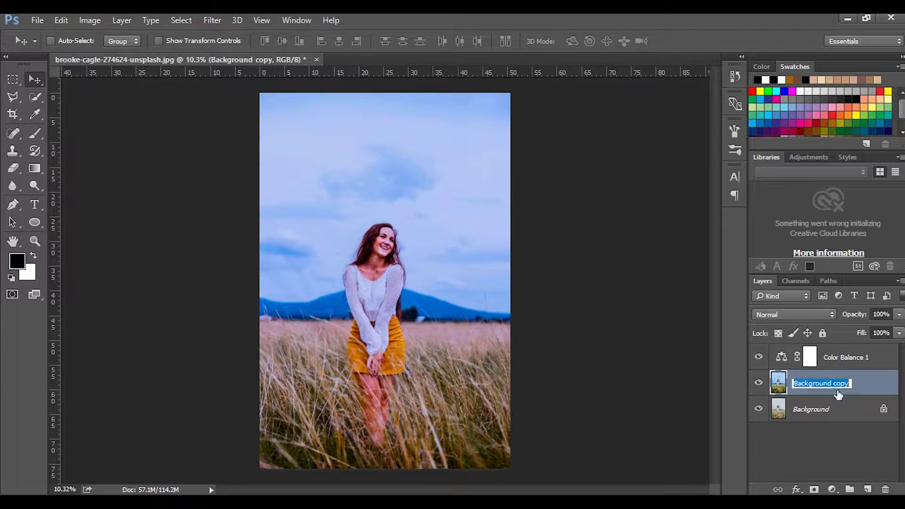
pyautogui.click(860, 389)
pyautogui.moveTo(862, 385)
pyautogui.mouseDown()
pyautogui.moveTo(889, 476)
pyautogui.moveTo(885, 489)
pyautogui.mouseUp()
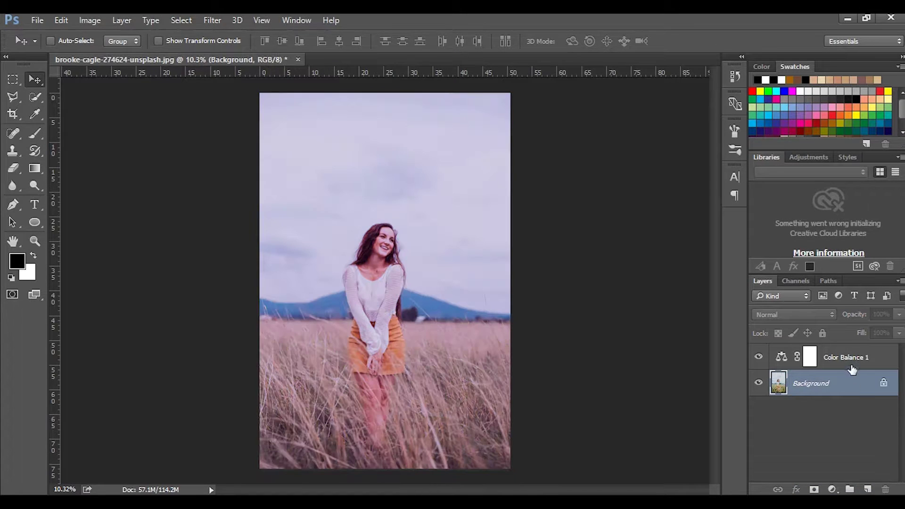
pyautogui.click(851, 365)
pyautogui.moveTo(851, 367); pyautogui.dragTo(885, 489)
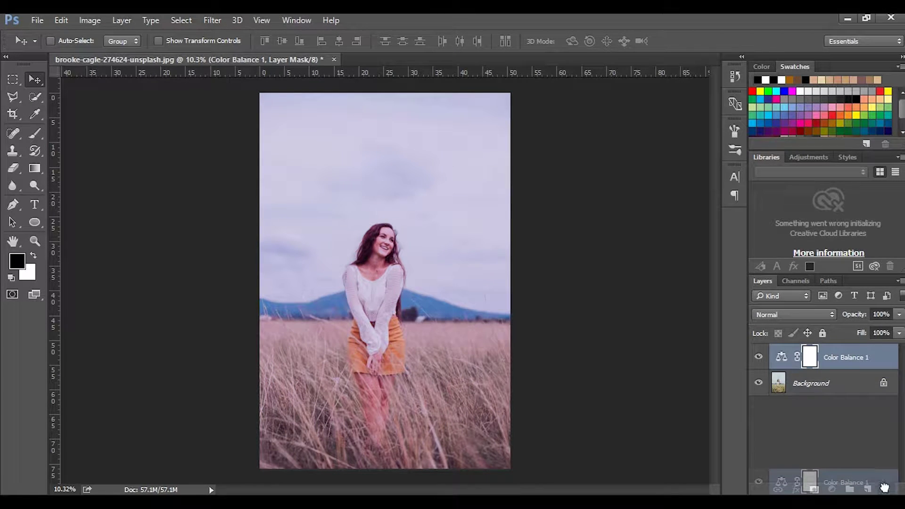
pyautogui.moveTo(821, 365); pyautogui.dragTo(869, 481)
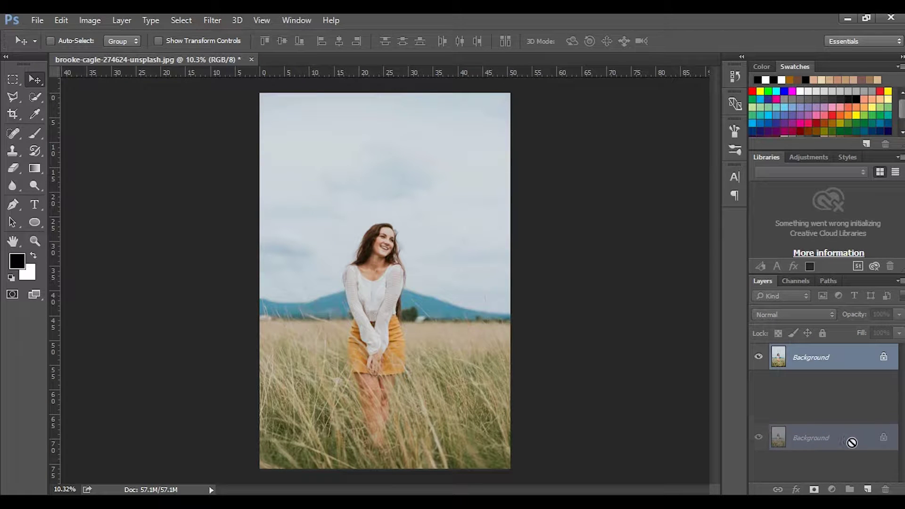
pyautogui.moveTo(869, 481); pyautogui.dragTo(866, 490)
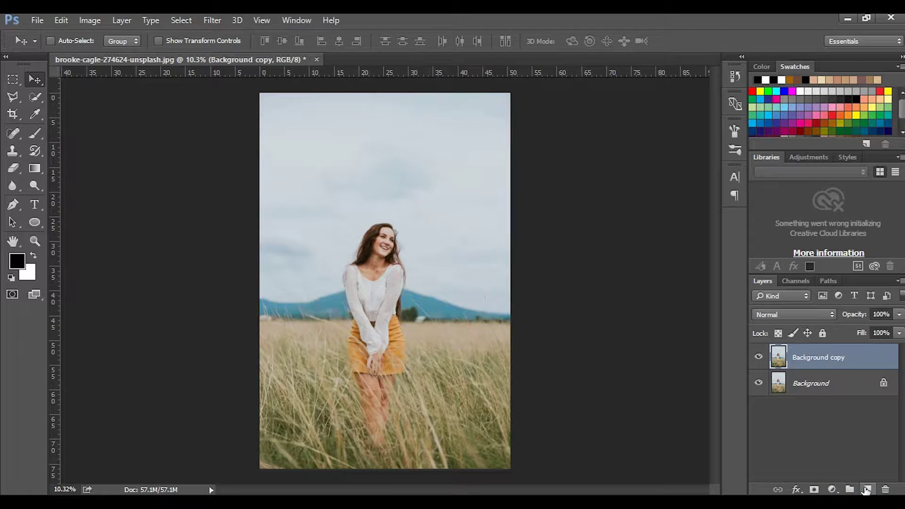
# - Open the Camera Raw Filter and set Contrast +30 and Temperature +7
pyautogui.click(213, 20)
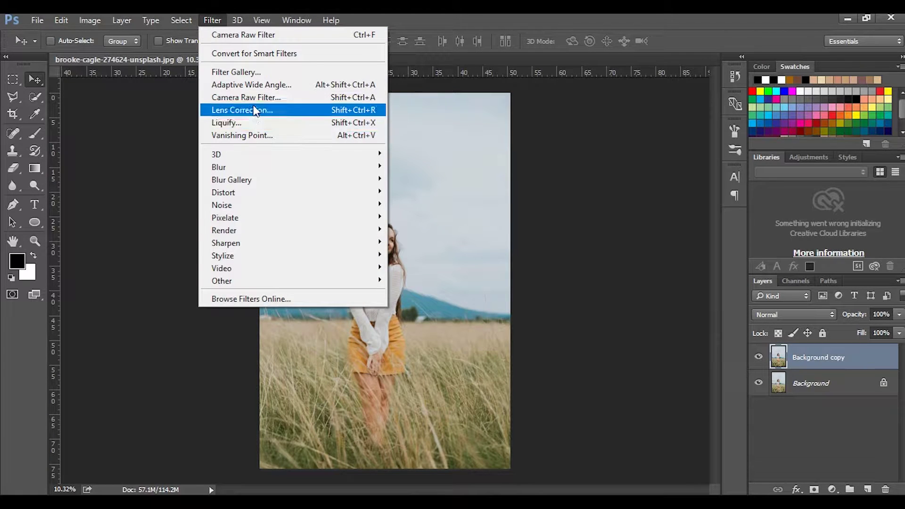
pyautogui.click(252, 98)
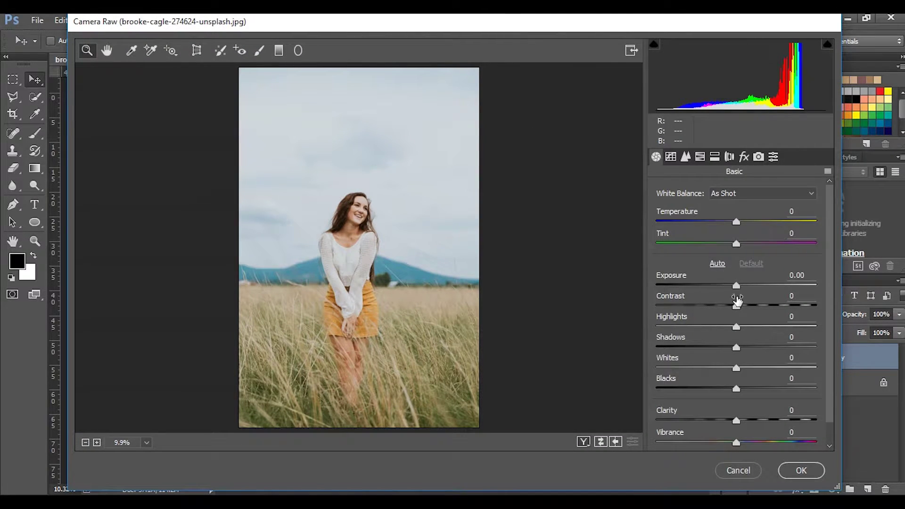
pyautogui.moveTo(738, 307); pyautogui.dragTo(761, 310)
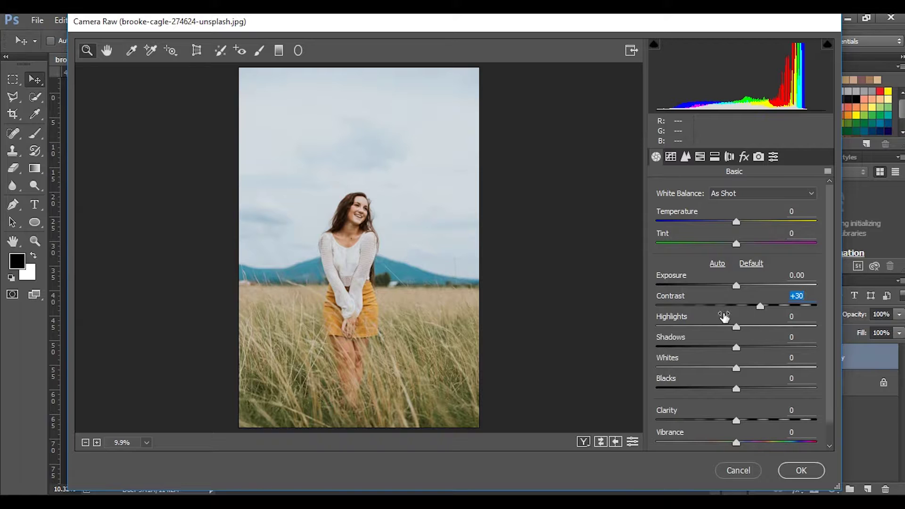
pyautogui.moveTo(736, 224); pyautogui.dragTo(742, 225)
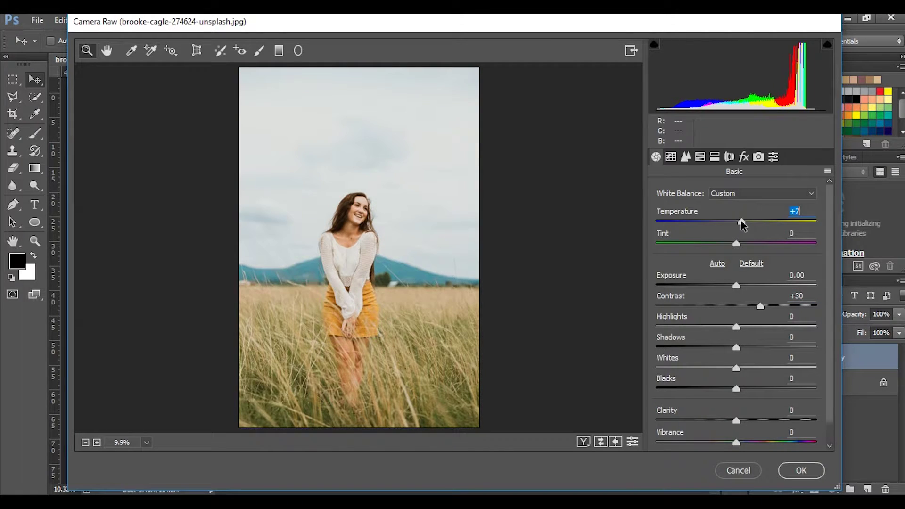
# - Darken shadows, set Whites -34, Blacks -33, Clarity +48 and Vibrance +24
pyautogui.moveTo(831, 268); pyautogui.dragTo(833, 309)
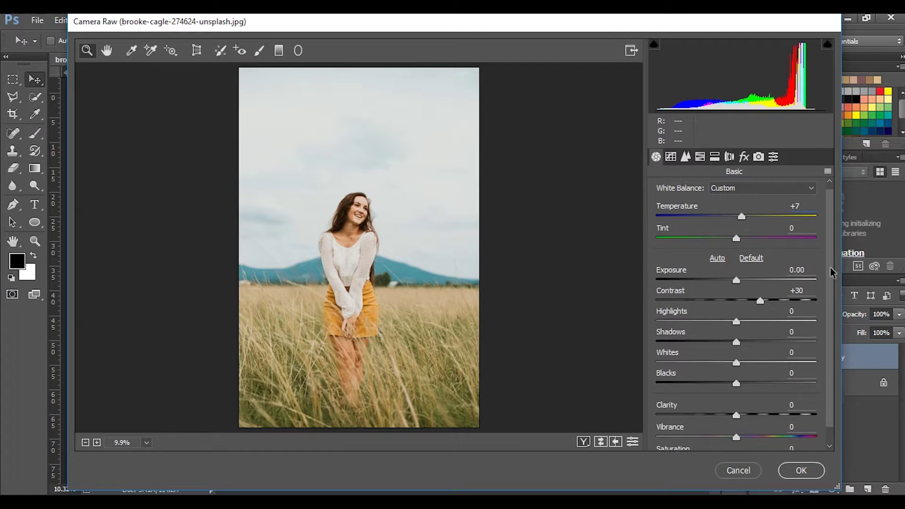
pyautogui.moveTo(735, 302)
pyautogui.mouseDown()
pyautogui.moveTo(716, 303)
pyautogui.moveTo(741, 303)
pyautogui.moveTo(712, 323)
pyautogui.mouseUp()
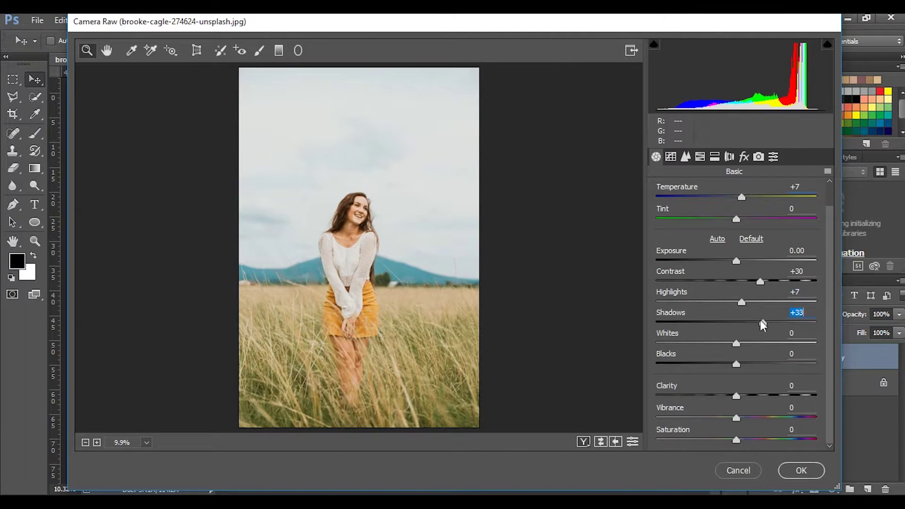
pyautogui.moveTo(736, 343); pyautogui.dragTo(709, 343)
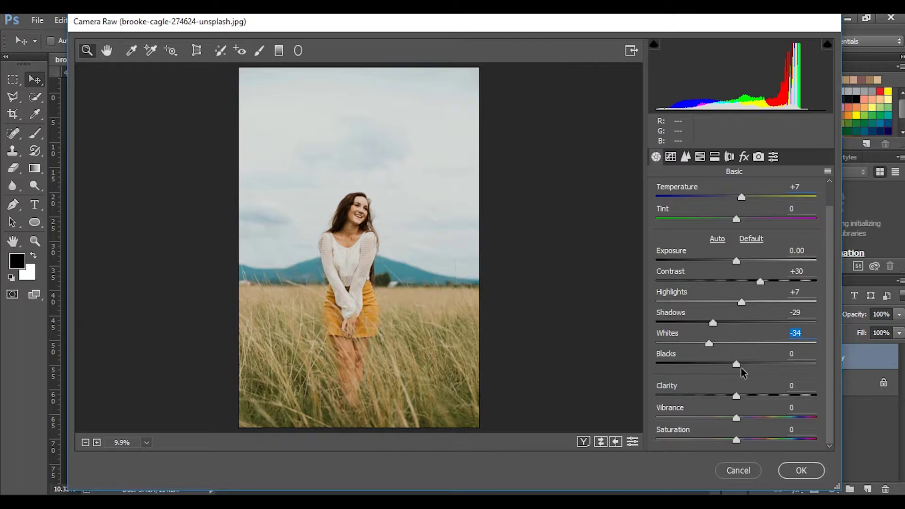
pyautogui.moveTo(737, 363); pyautogui.dragTo(709, 365)
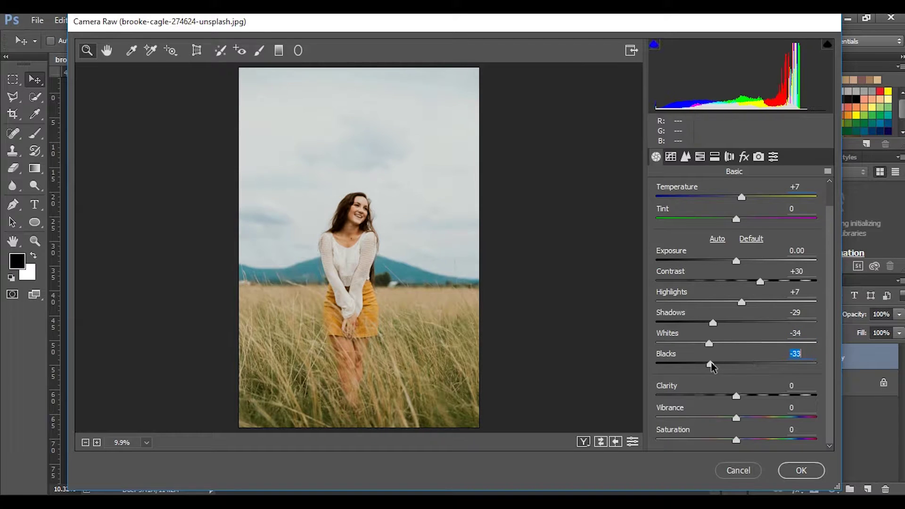
pyautogui.moveTo(736, 395); pyautogui.dragTo(775, 396)
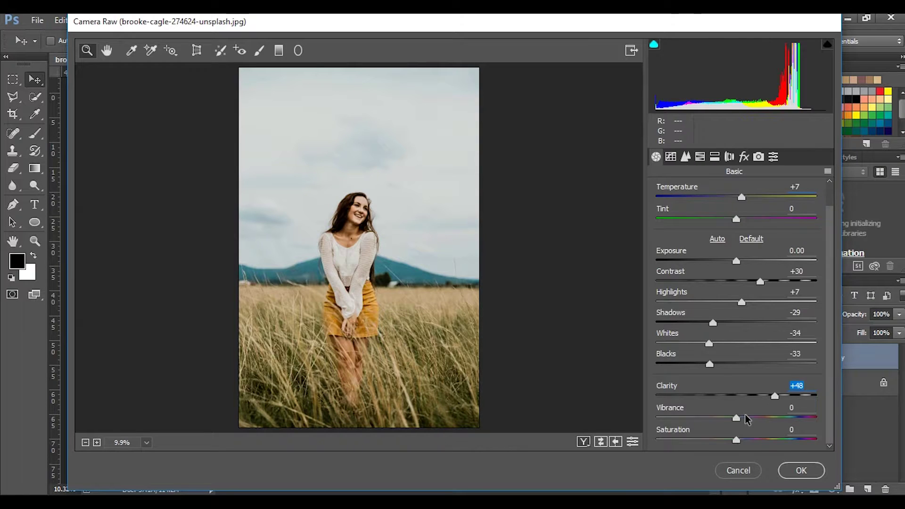
pyautogui.moveTo(734, 421)
pyautogui.mouseDown()
pyautogui.moveTo(759, 417)
pyautogui.moveTo(739, 439)
pyautogui.moveTo(756, 444)
pyautogui.moveTo(754, 417)
pyautogui.mouseUp()
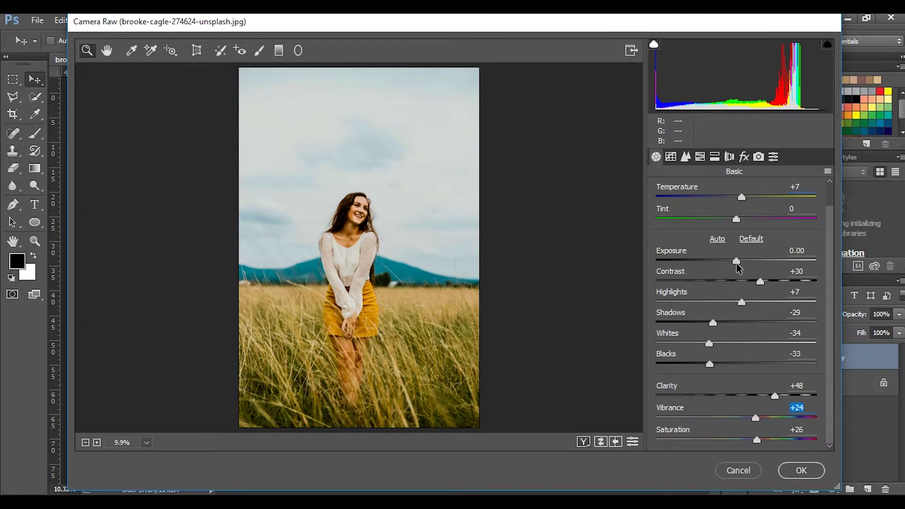
pyautogui.click(700, 158)
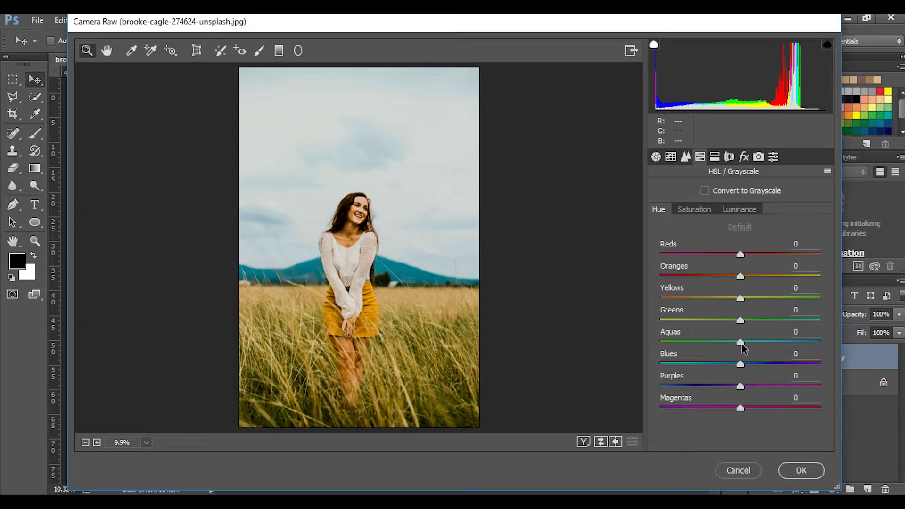
# - Shift the Aquas hue to +66 and Blues to +43 toward lavender
pyautogui.moveTo(740, 365)
pyautogui.mouseDown()
pyautogui.moveTo(774, 365)
pyautogui.moveTo(776, 342)
pyautogui.moveTo(793, 340)
pyautogui.mouseUp()
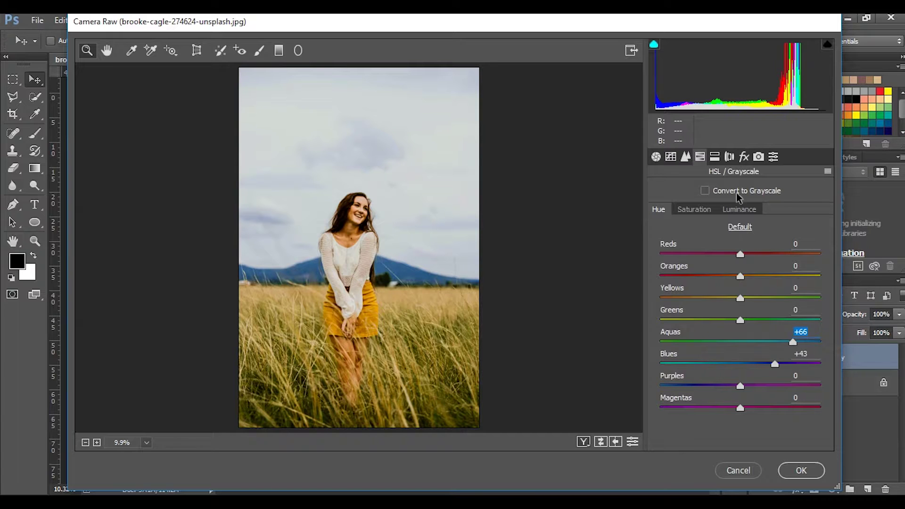
pyautogui.click(716, 157)
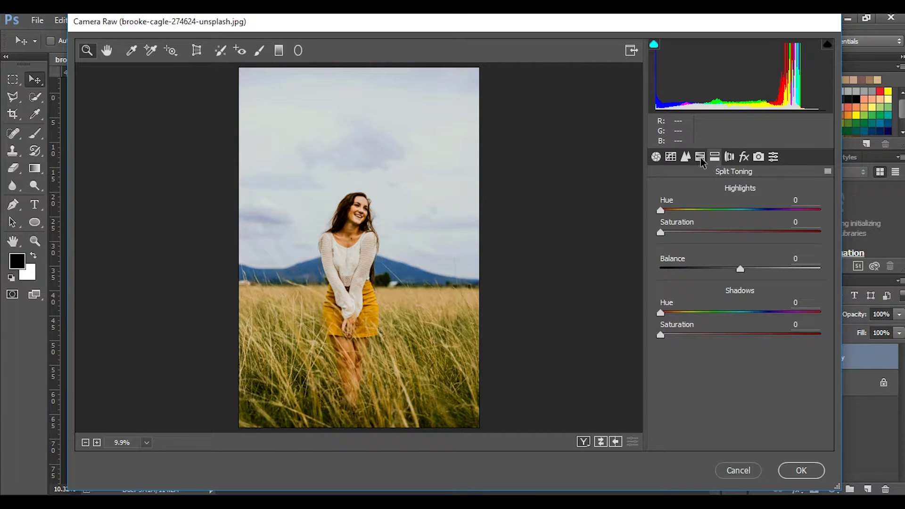
pyautogui.click(700, 158)
pyautogui.click(656, 158)
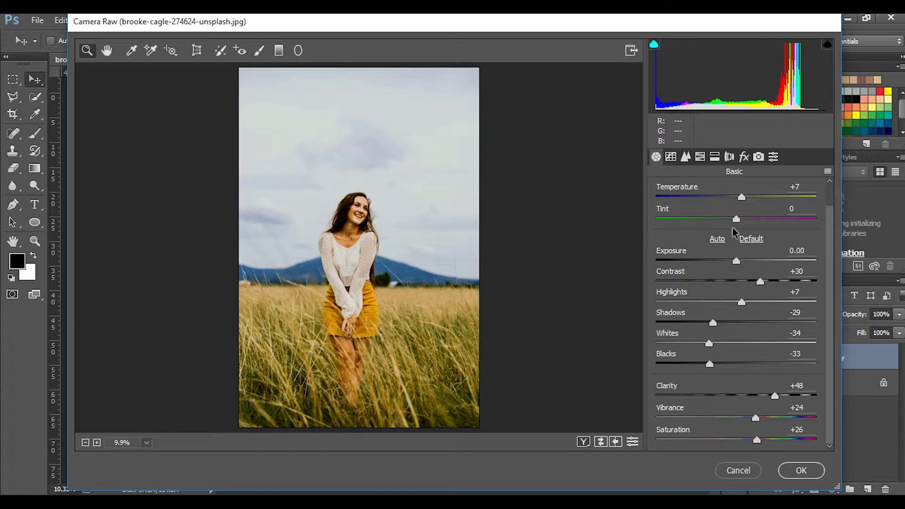
# - Set Temperature +3, Tint +6, Contrast +38, Clarity +38 and apply the Camera Raw grade
pyautogui.moveTo(742, 199)
pyautogui.mouseDown()
pyautogui.moveTo(751, 197)
pyautogui.moveTo(735, 200)
pyautogui.moveTo(725, 219)
pyautogui.moveTo(740, 221)
pyautogui.mouseUp()
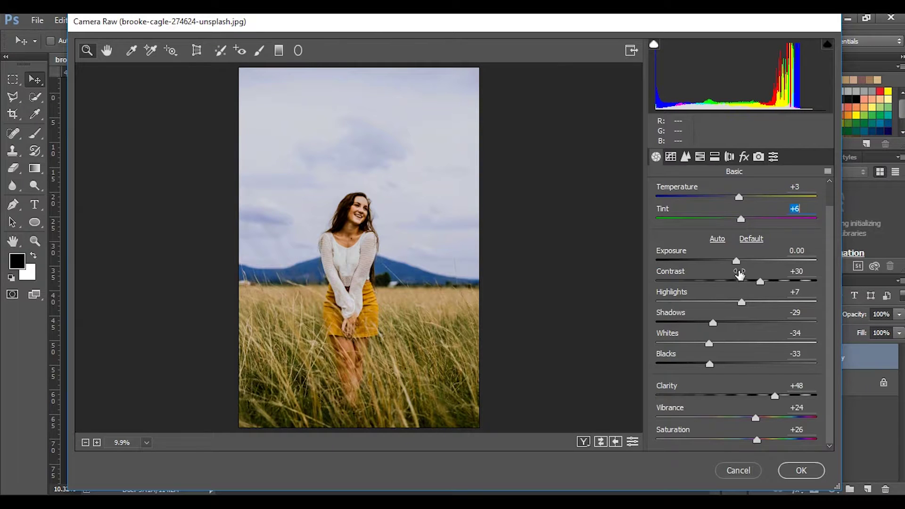
pyautogui.moveTo(757, 282)
pyautogui.mouseDown()
pyautogui.moveTo(773, 281)
pyautogui.moveTo(766, 282)
pyautogui.mouseUp()
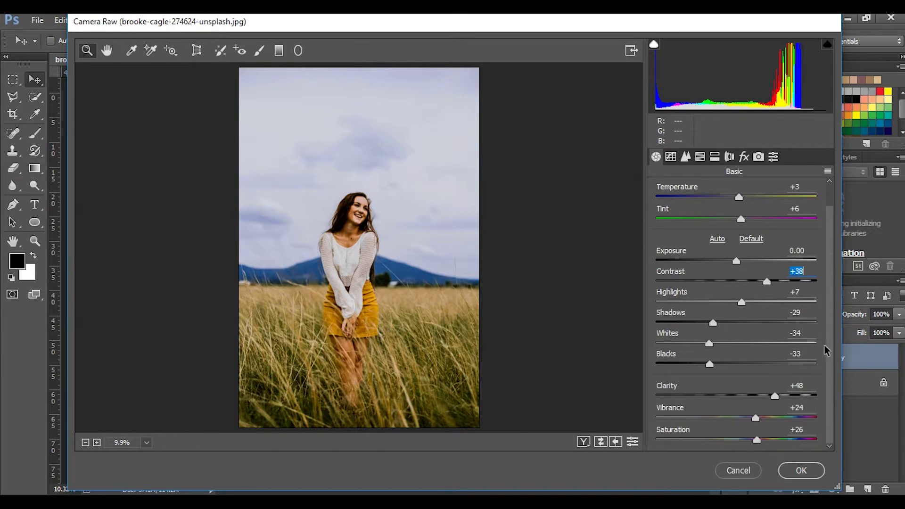
pyautogui.moveTo(774, 396)
pyautogui.mouseDown()
pyautogui.moveTo(763, 394)
pyautogui.moveTo(750, 417)
pyautogui.moveTo(759, 416)
pyautogui.mouseUp()
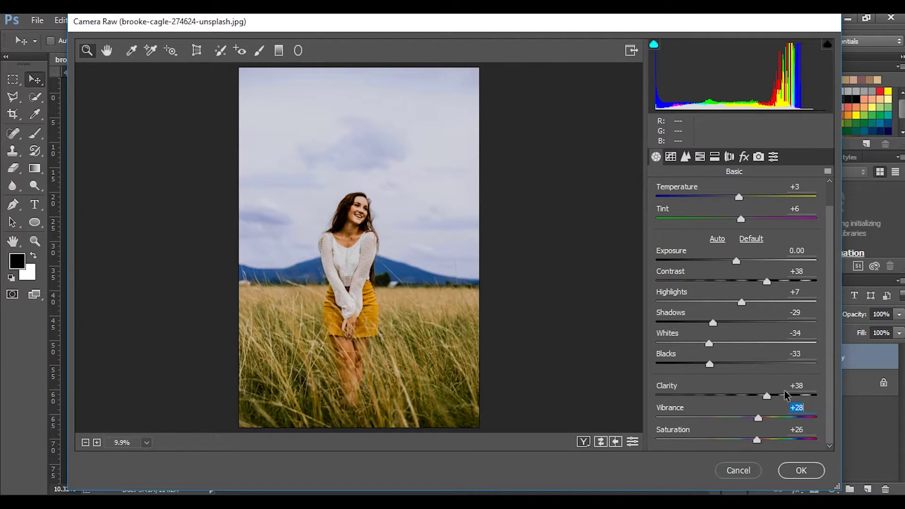
pyautogui.click(800, 469)
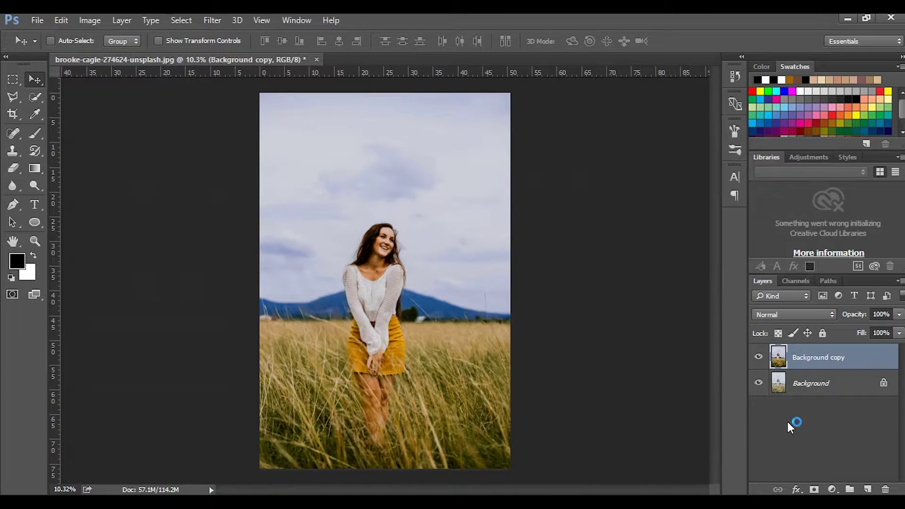
pyautogui.click(758, 358)
pyautogui.scroll(1, 374, 269)
pyautogui.scroll(1, 374, 269)
pyautogui.scroll(2, 401, 250)
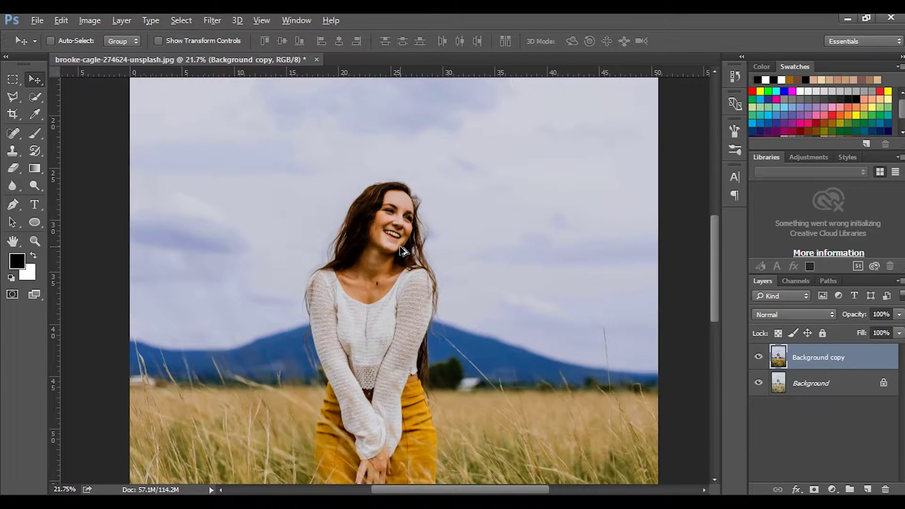
pyautogui.scroll(-1, 399, 247)
pyautogui.scroll(-2, 400, 246)
pyautogui.scroll(-1, 400, 247)
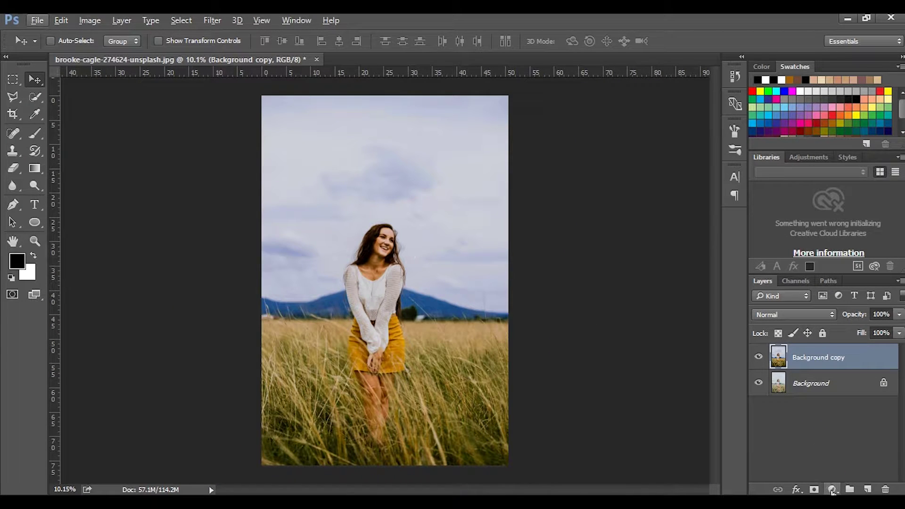
# - Reopen the Camera Raw Filter and raise Vibrance to +63
pyautogui.click(212, 20)
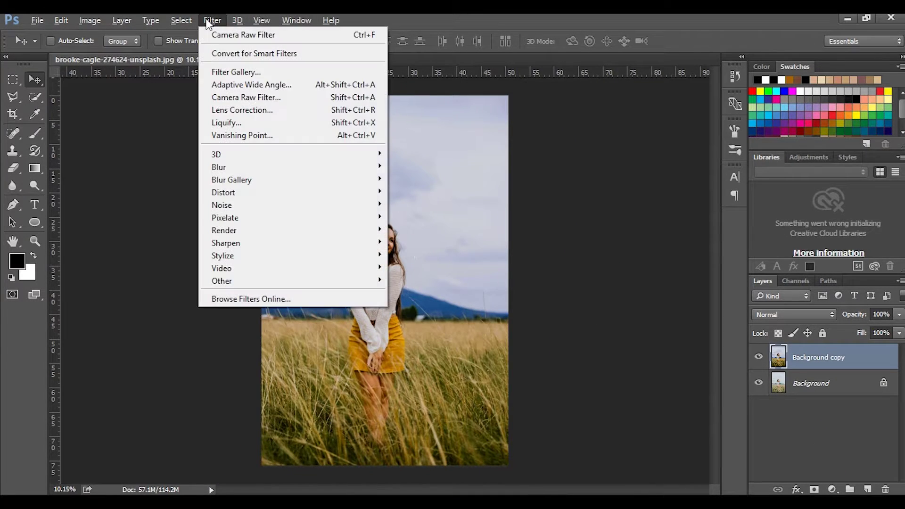
pyautogui.click(263, 97)
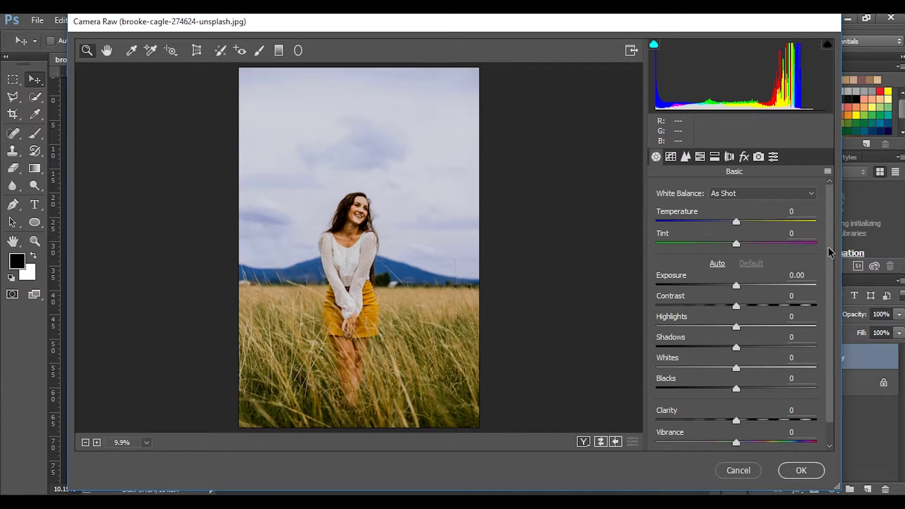
pyautogui.scroll(-1, 829, 315)
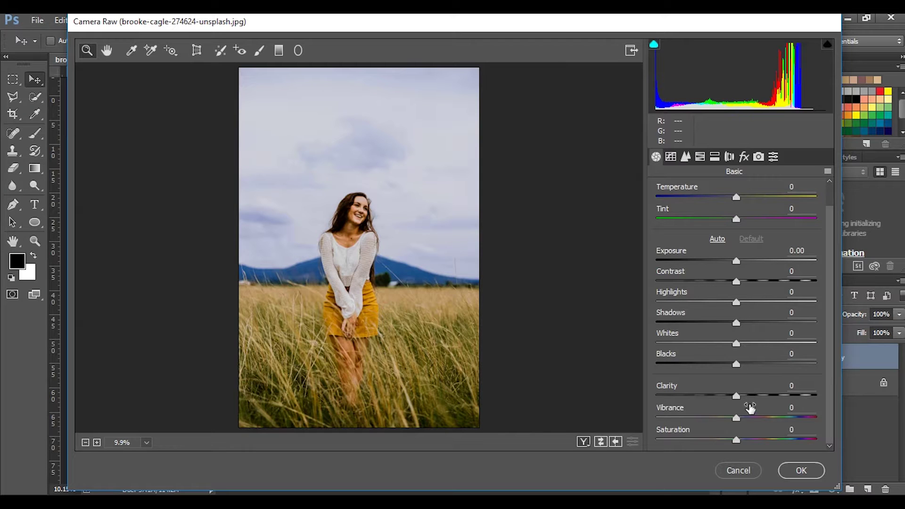
pyautogui.moveTo(736, 417)
pyautogui.mouseDown()
pyautogui.moveTo(798, 420)
pyautogui.moveTo(788, 426)
pyautogui.mouseUp()
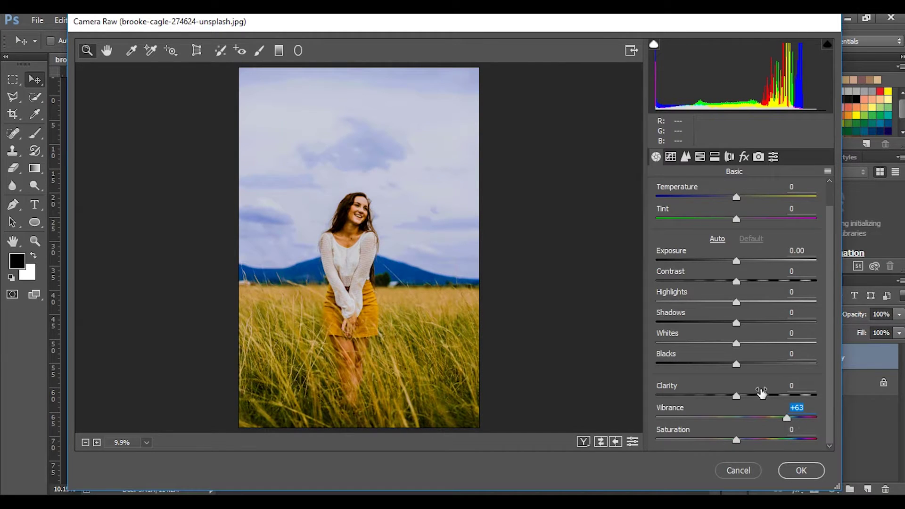
# - Set Highlights -29, Contrast -16, Shadows +19, Temperature -21 and apply the grade
pyautogui.moveTo(736, 303); pyautogui.dragTo(714, 301)
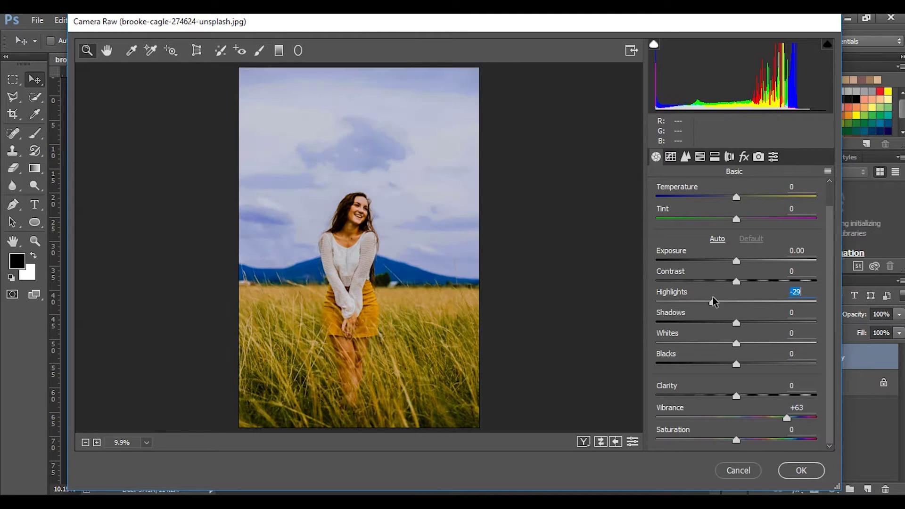
pyautogui.moveTo(737, 282)
pyautogui.mouseDown()
pyautogui.moveTo(747, 284)
pyautogui.moveTo(724, 282)
pyautogui.mouseUp()
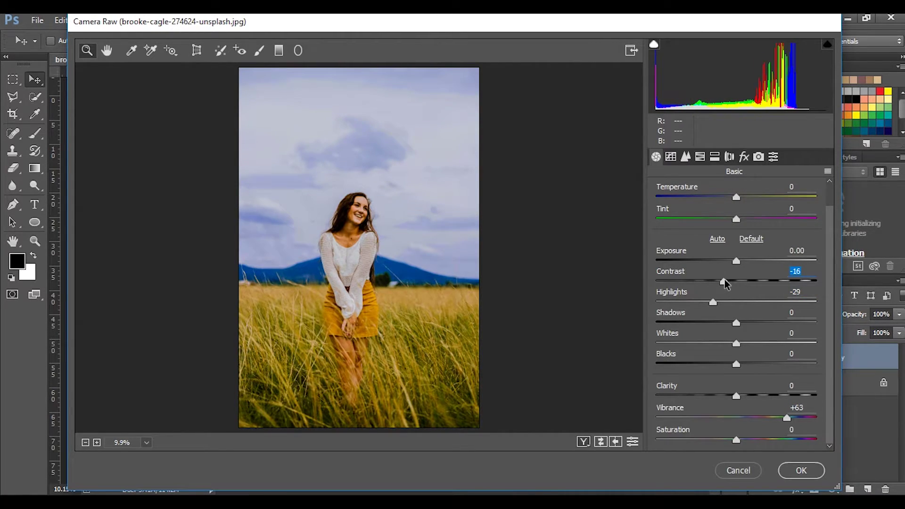
pyautogui.moveTo(736, 324); pyautogui.dragTo(751, 325)
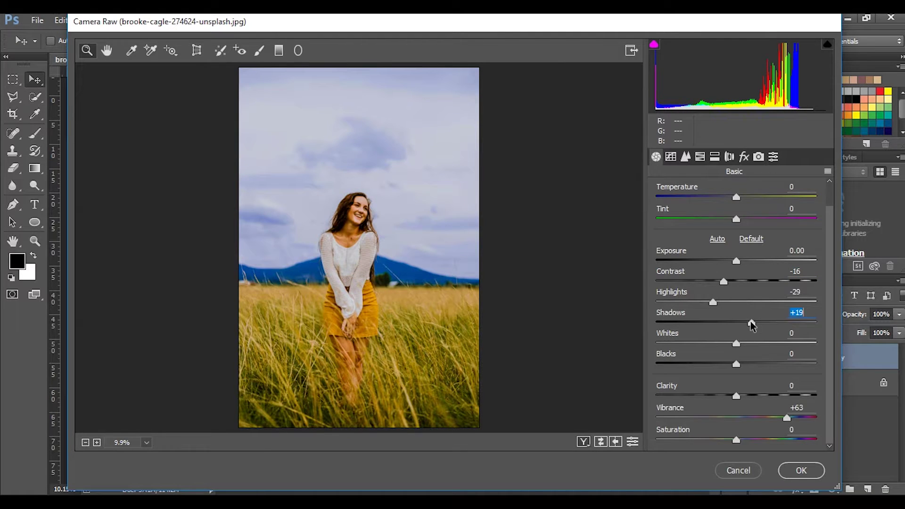
pyautogui.moveTo(736, 197); pyautogui.dragTo(721, 197)
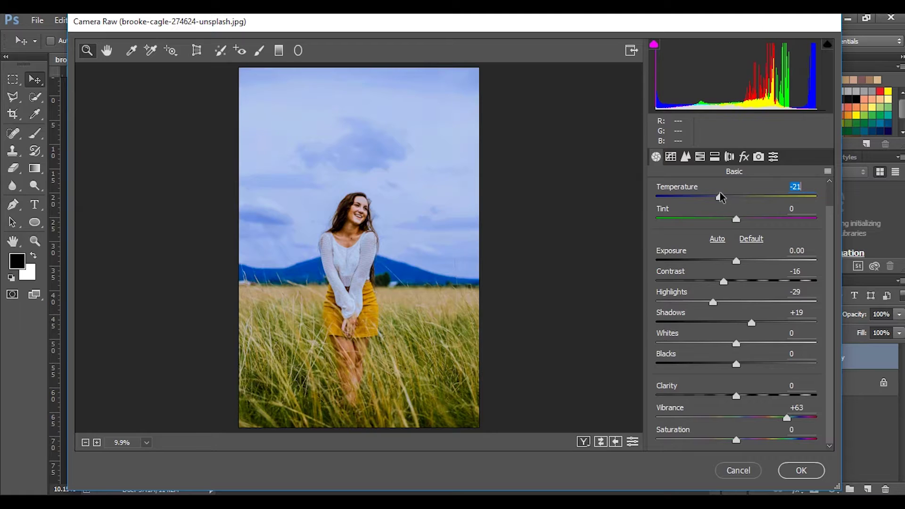
pyautogui.click(798, 471)
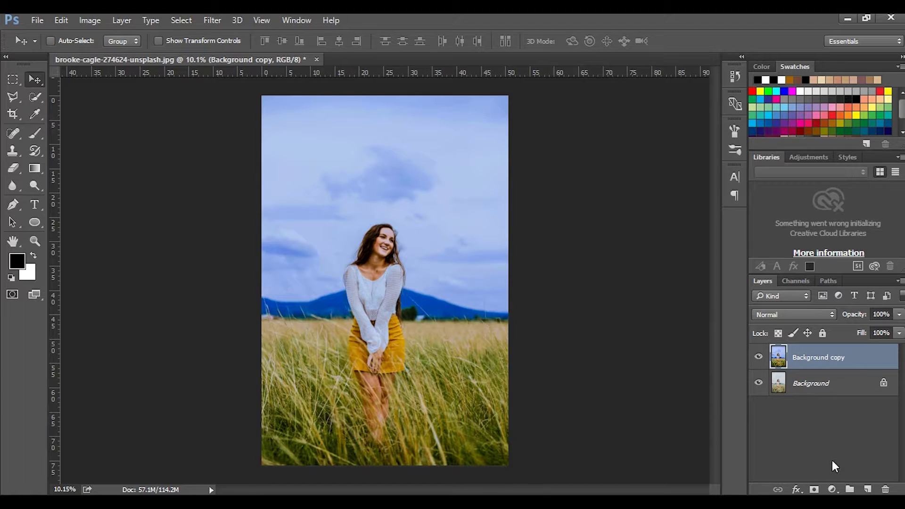
pyautogui.click(830, 489)
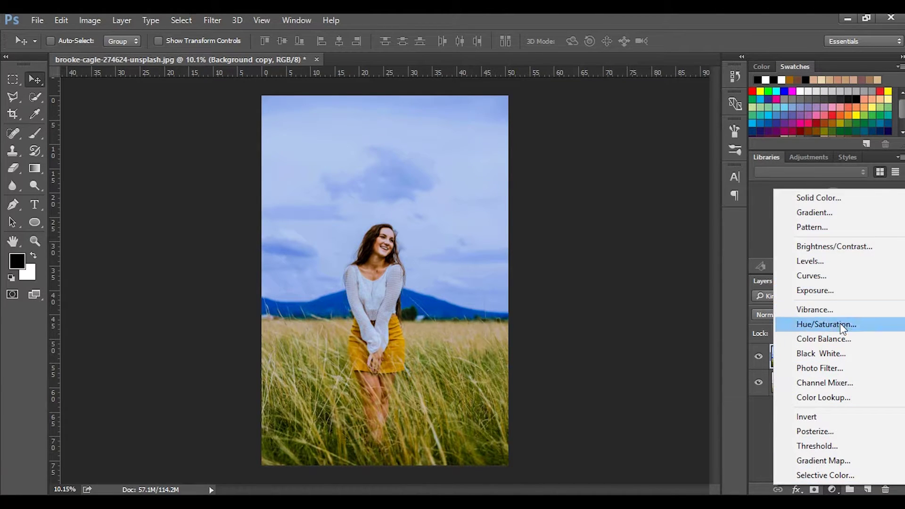
pyautogui.click(838, 397)
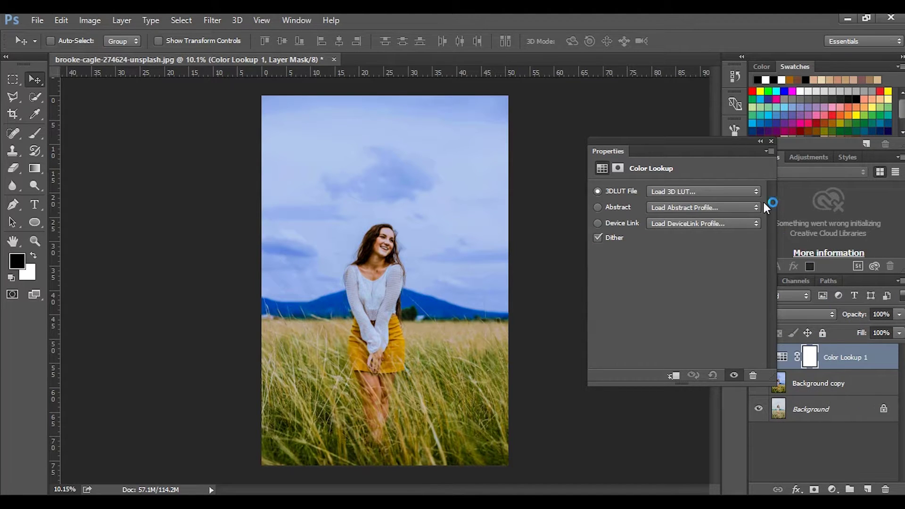
pyautogui.click(770, 139)
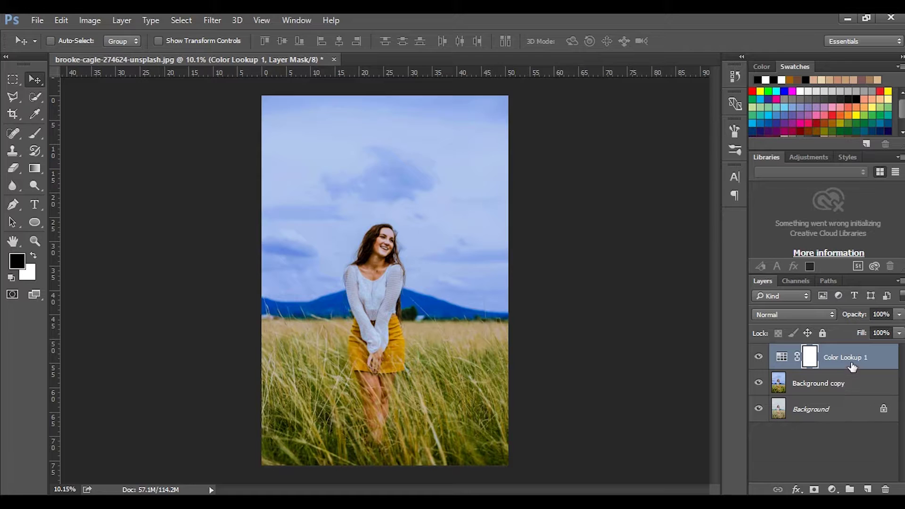
pyautogui.moveTo(852, 361); pyautogui.dragTo(885, 488)
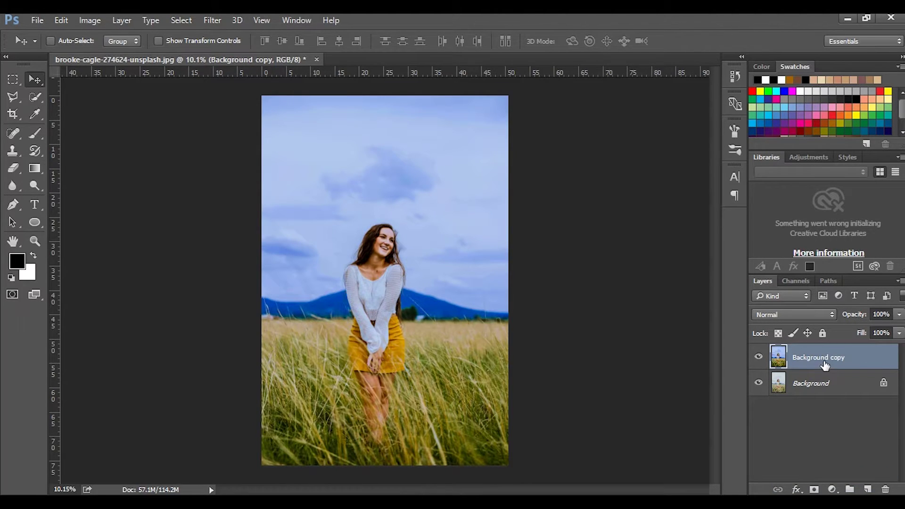
# - Add a Color Balance layer with midtones Cyan-Red +28, Magenta-Green -13, Yellow-Blue +61
pyautogui.click(830, 490)
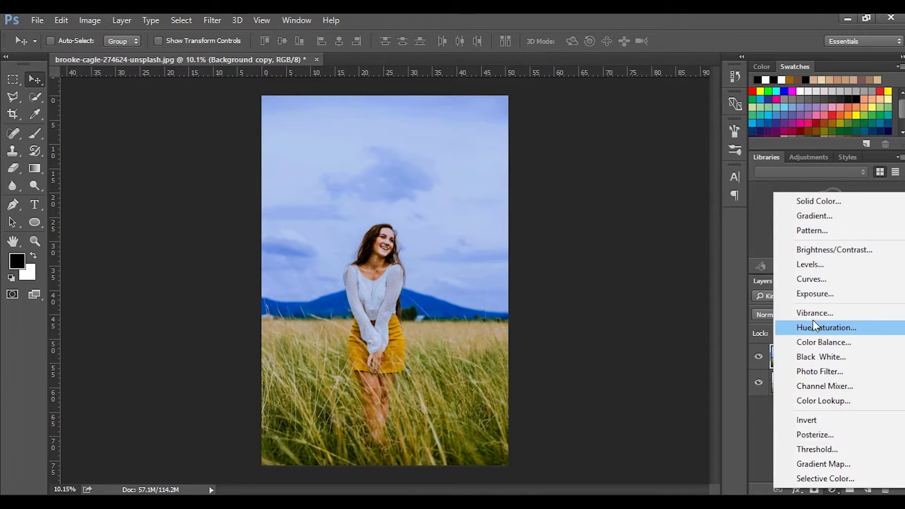
pyautogui.click(827, 342)
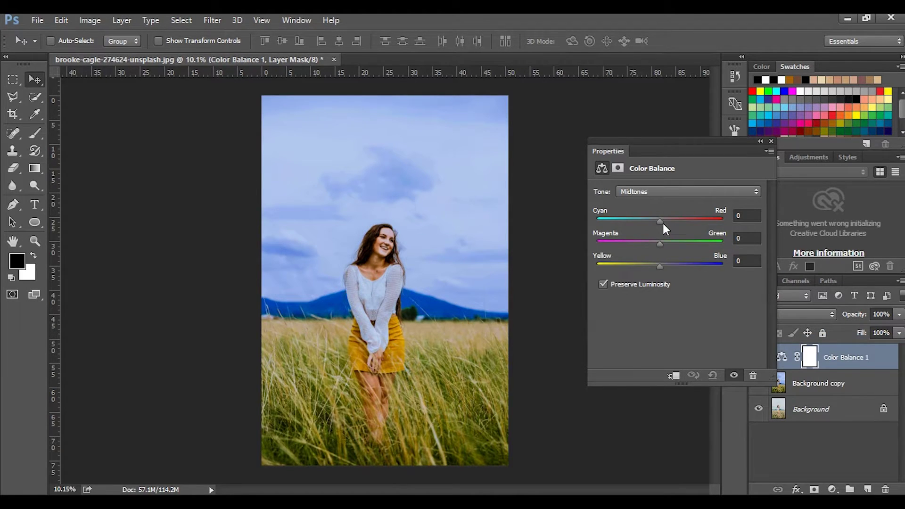
pyautogui.moveTo(659, 220)
pyautogui.mouseDown()
pyautogui.moveTo(679, 220)
pyautogui.moveTo(660, 244)
pyautogui.moveTo(651, 242)
pyautogui.mouseUp()
pyautogui.moveTo(656, 262); pyautogui.dragTo(691, 264)
pyautogui.moveTo(701, 264)
pyautogui.mouseDown()
pyautogui.moveTo(679, 264)
pyautogui.moveTo(698, 264)
pyautogui.mouseUp()
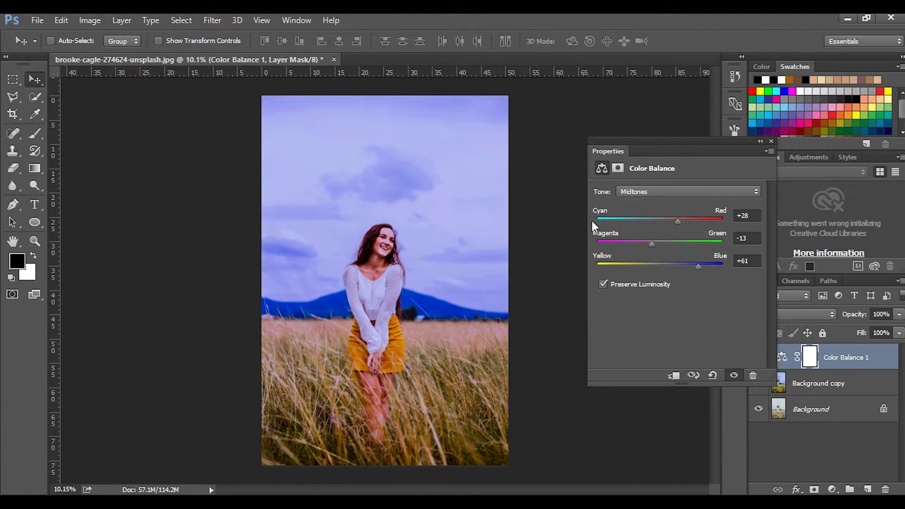
pyautogui.click(770, 142)
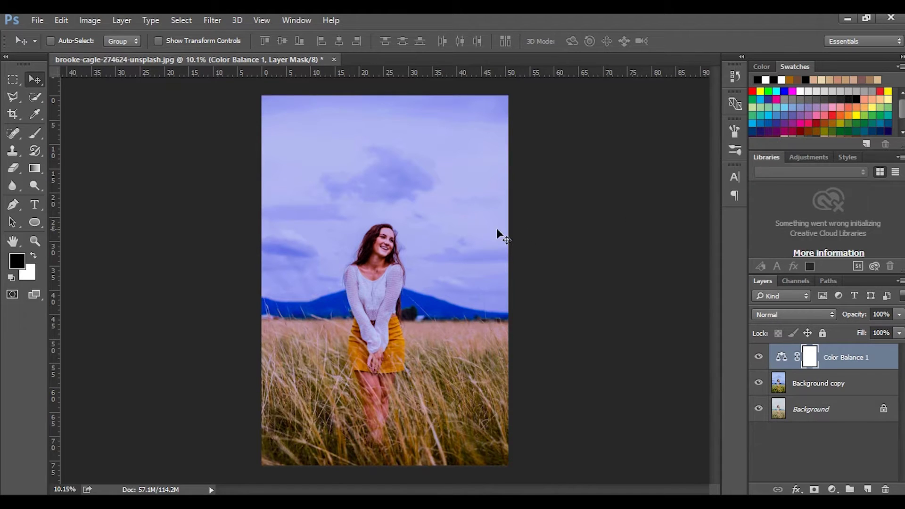
pyautogui.scroll(1, 362, 311)
pyautogui.scroll(-2, 362, 311)
pyautogui.scroll(-1, 363, 312)
pyautogui.scroll(-1, 362, 312)
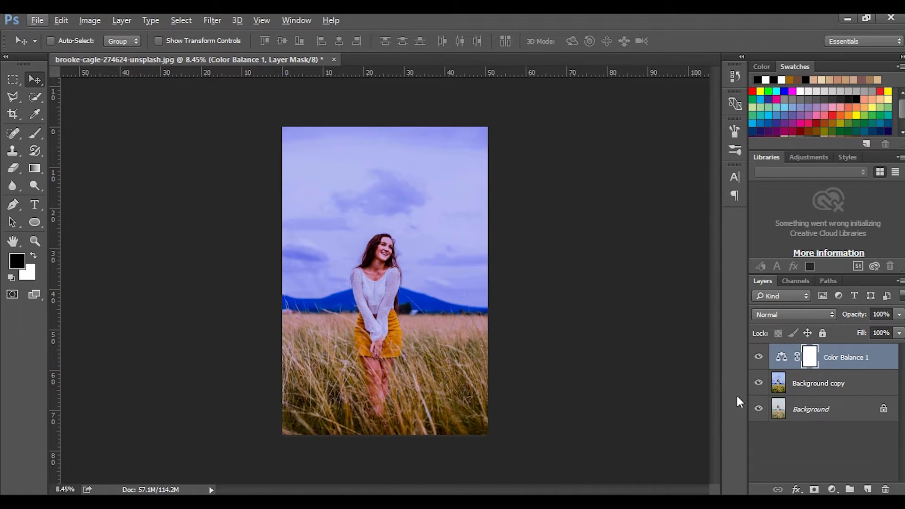
pyautogui.keyDown('alt'); pyautogui.click(758, 382); pyautogui.keyUp('alt')
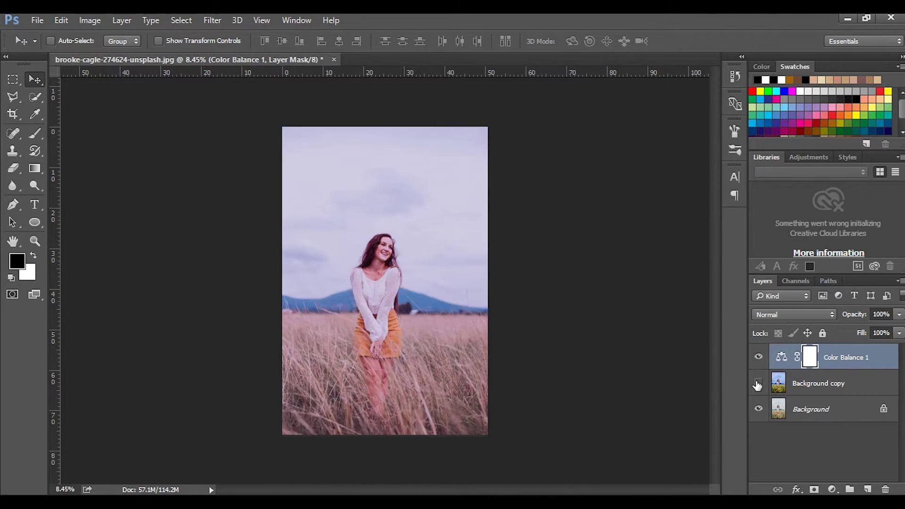
pyautogui.click(757, 357)
pyautogui.click(758, 383)
pyautogui.click(758, 383)
pyautogui.click(758, 357)
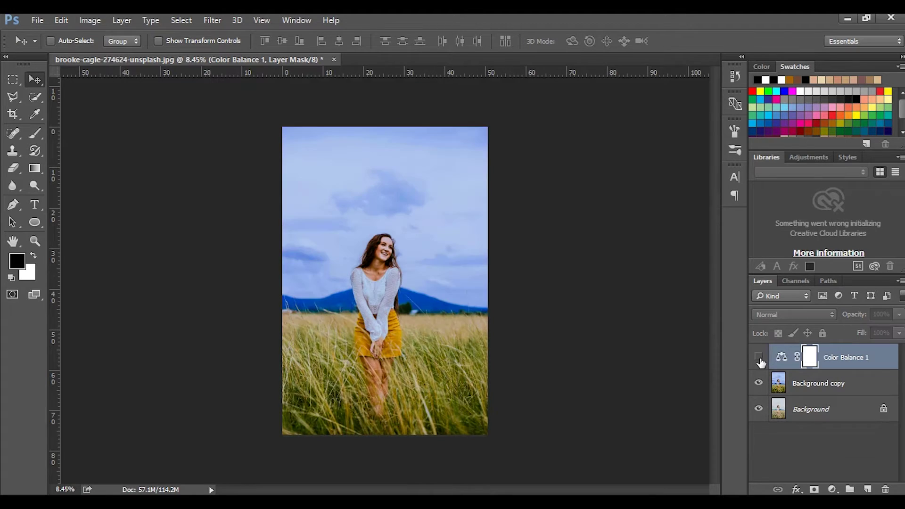
pyautogui.click(757, 356)
pyautogui.click(785, 357)
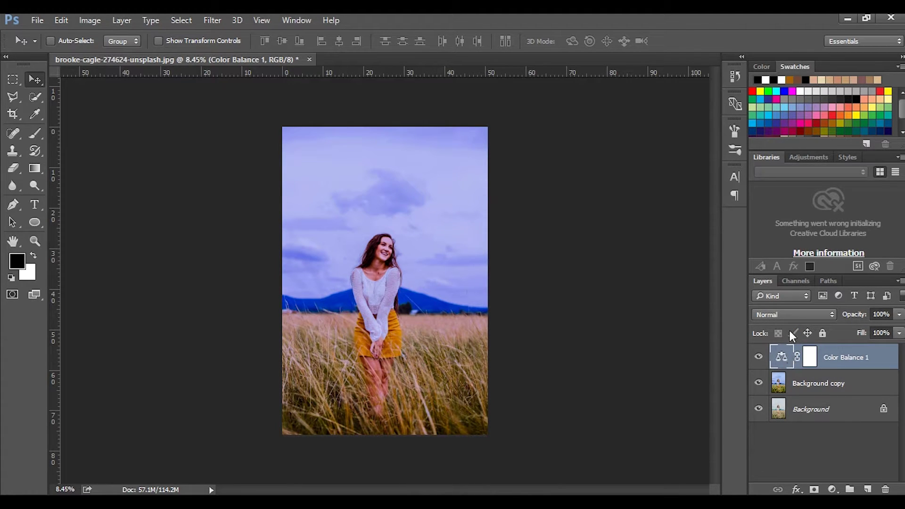
# - Lower Color Balance 1's midtone Yellow-Blue from +61 to +21, then select Background copy
pyautogui.doubleClick(780, 359)
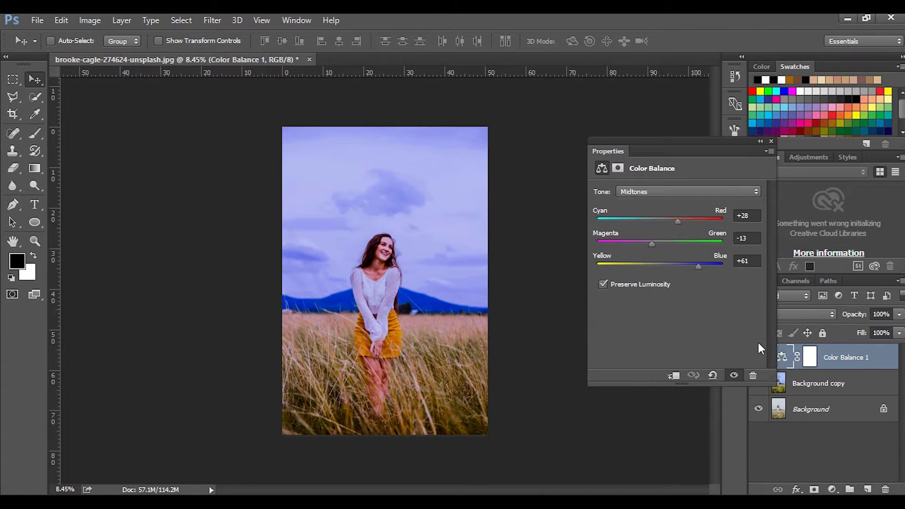
pyautogui.moveTo(699, 267); pyautogui.dragTo(674, 267)
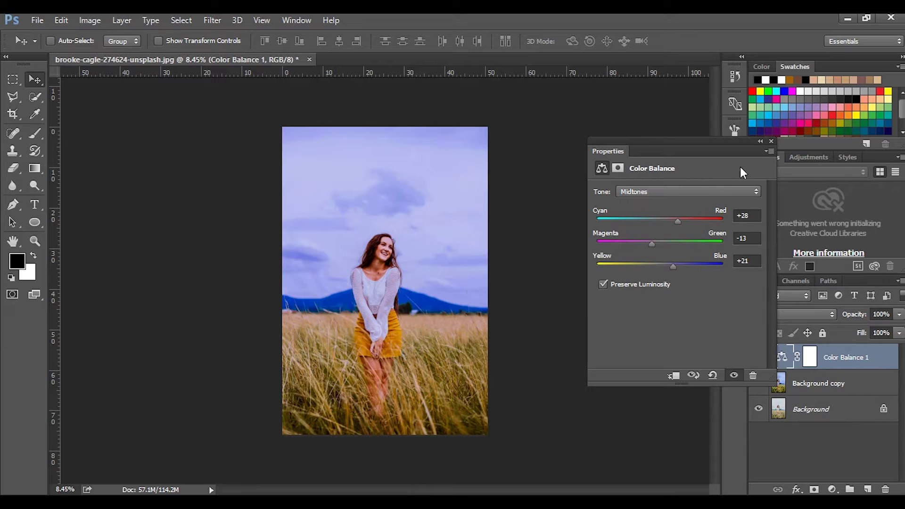
pyautogui.click(770, 143)
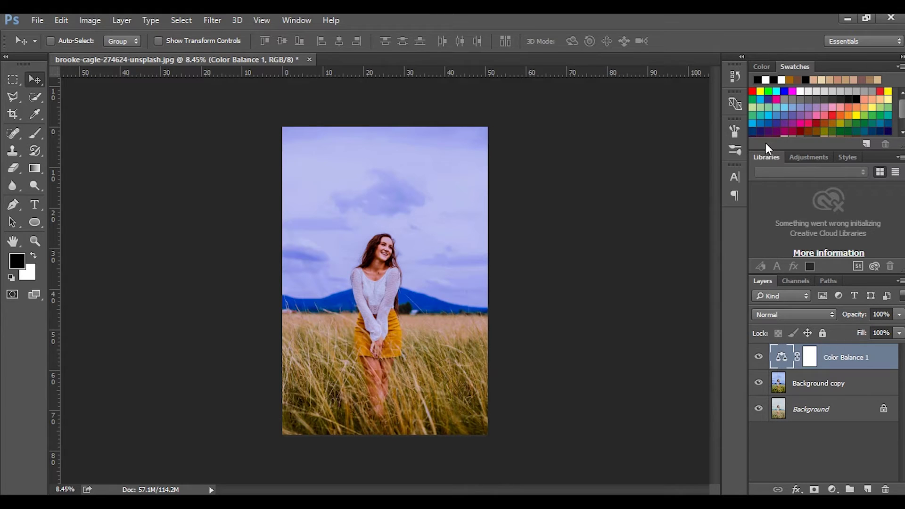
pyautogui.click(814, 389)
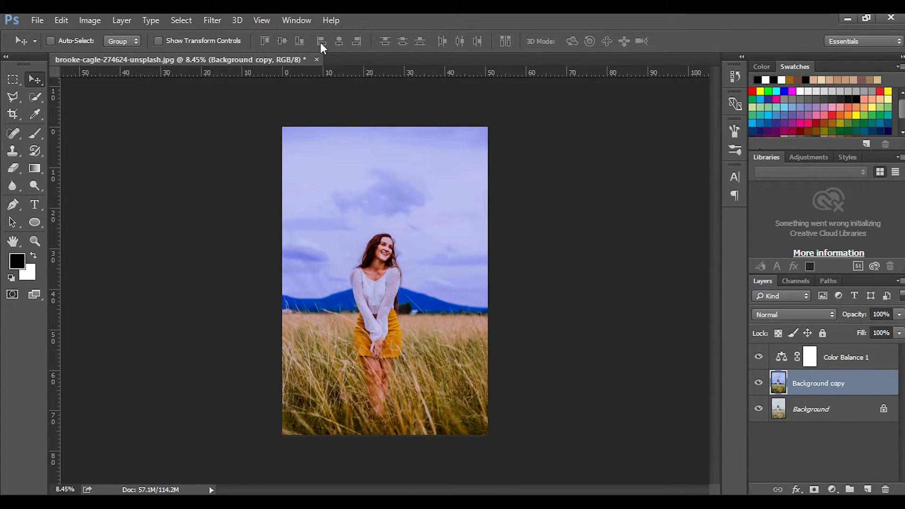
# - Apply a Camera Raw pass to Background copy with the HSL Blues hue set to -21
pyautogui.click(219, 21)
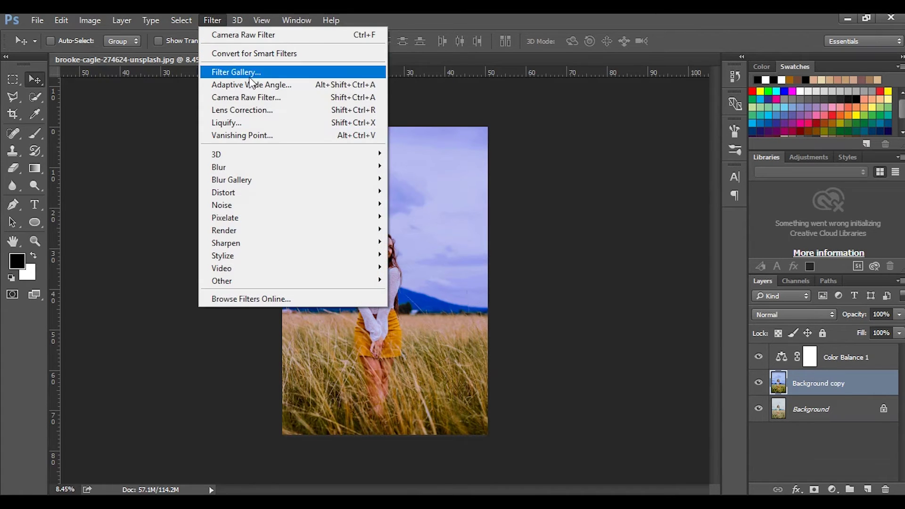
pyautogui.click(267, 99)
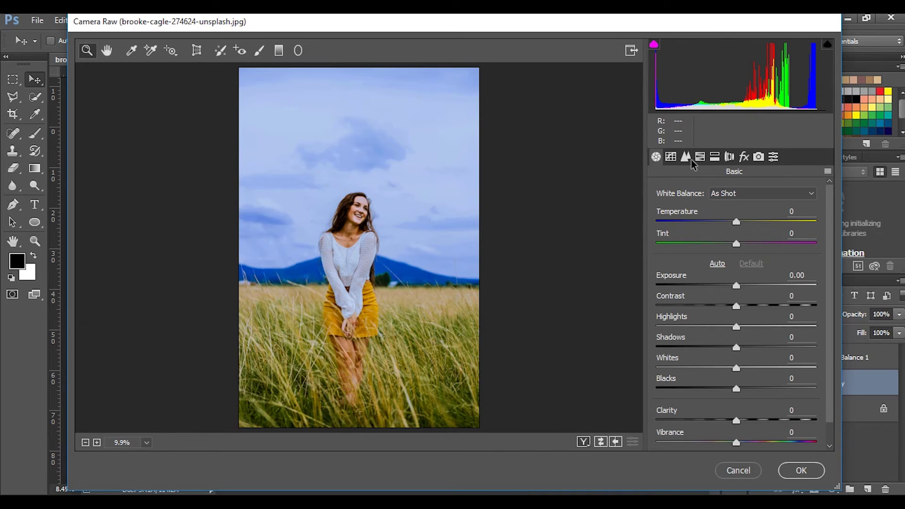
pyautogui.click(699, 157)
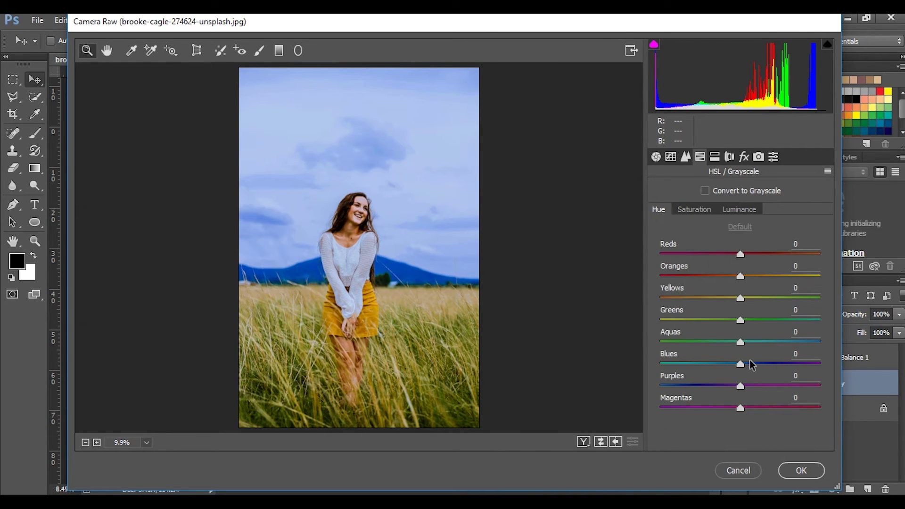
pyautogui.moveTo(740, 364)
pyautogui.mouseDown()
pyautogui.moveTo(710, 364)
pyautogui.moveTo(723, 363)
pyautogui.mouseUp()
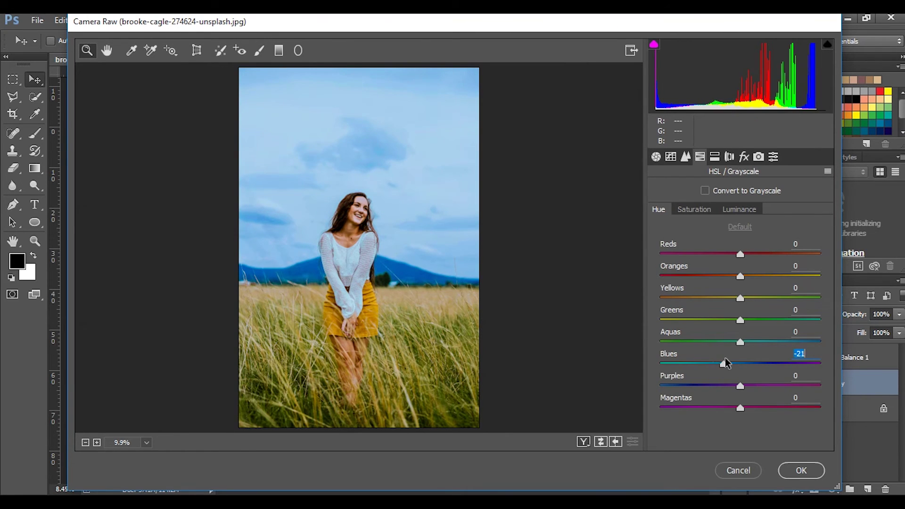
pyautogui.click(803, 470)
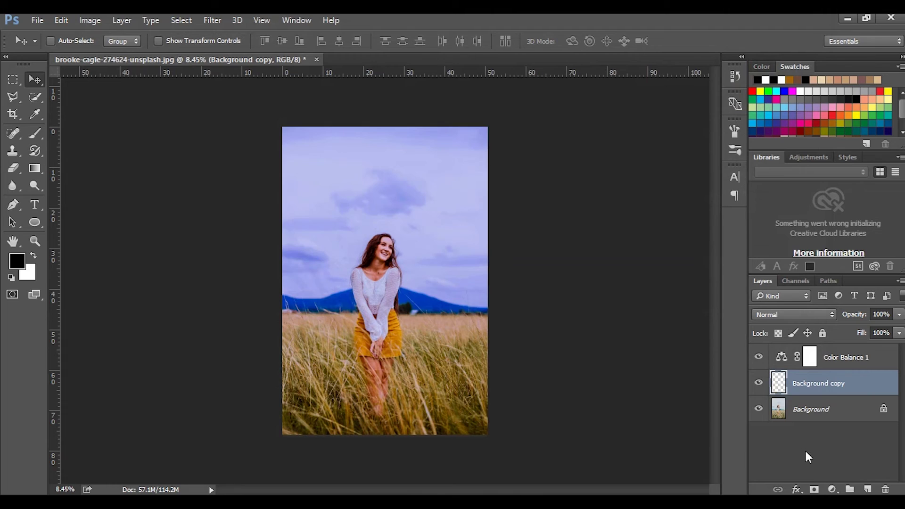
pyautogui.click(832, 358)
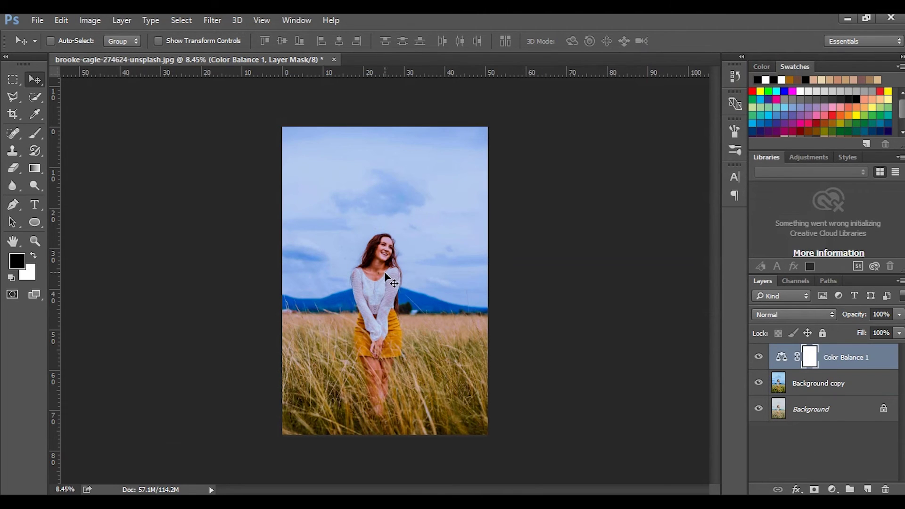
pyautogui.scroll(1, 354, 278)
pyautogui.scroll(1, 354, 278)
pyautogui.scroll(2, 353, 278)
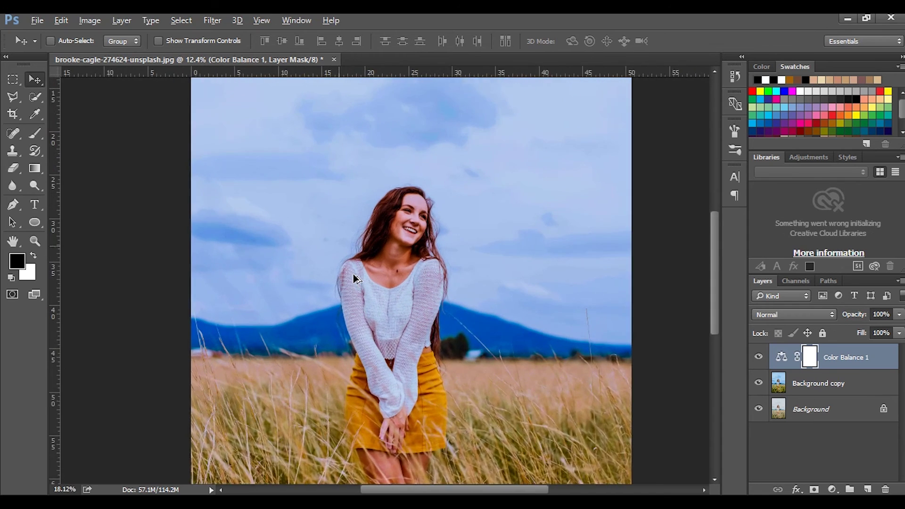
pyautogui.scroll(1, 353, 278)
pyautogui.scroll(1, 353, 278)
pyautogui.scroll(-1, 451, 195)
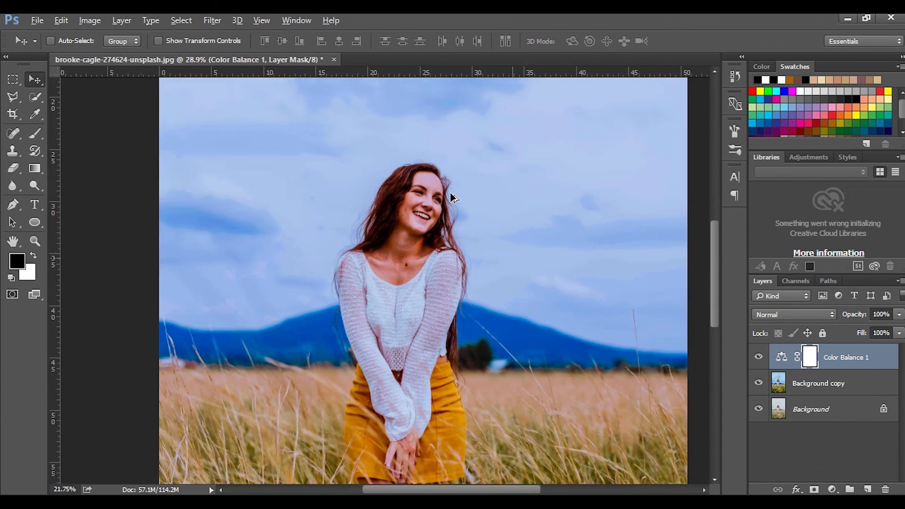
pyautogui.scroll(-2, 451, 196)
pyautogui.scroll(-1, 452, 195)
pyautogui.scroll(-1, 451, 194)
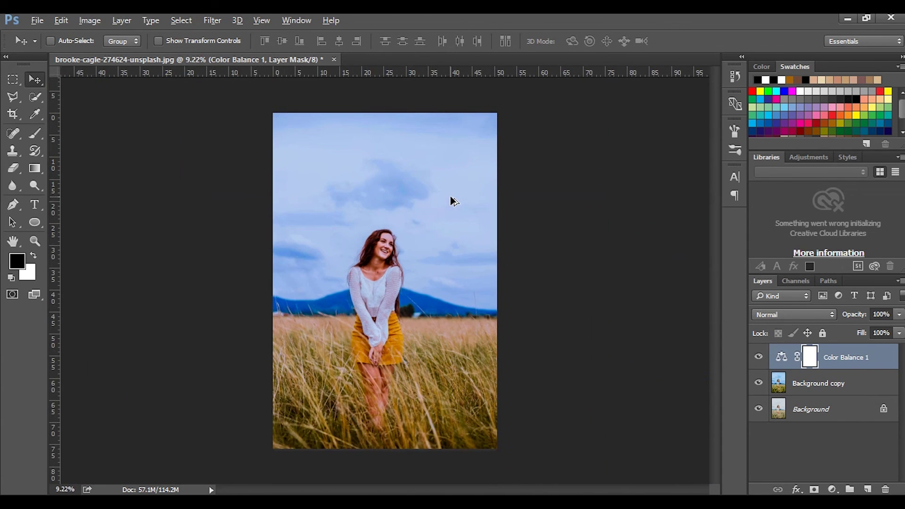